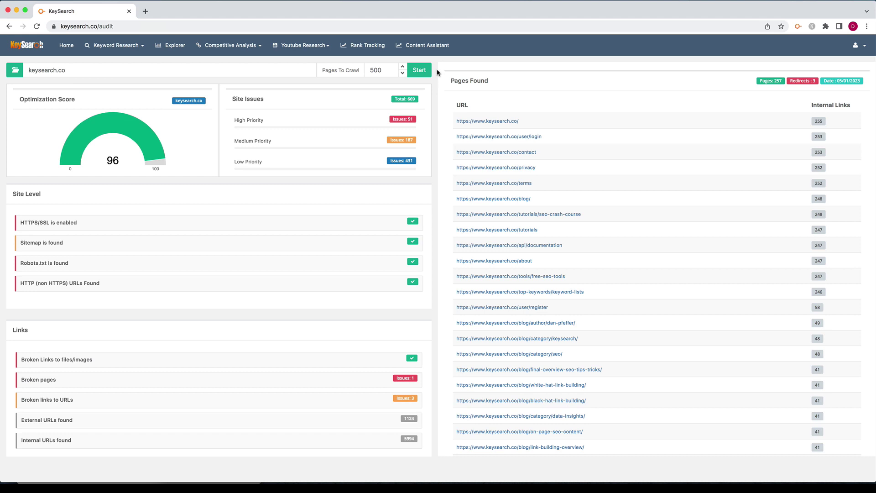
Inspect the keysearch.co domain field, the pages-to-crawl value and the past audit history
drag(114, 70, 1, 74)
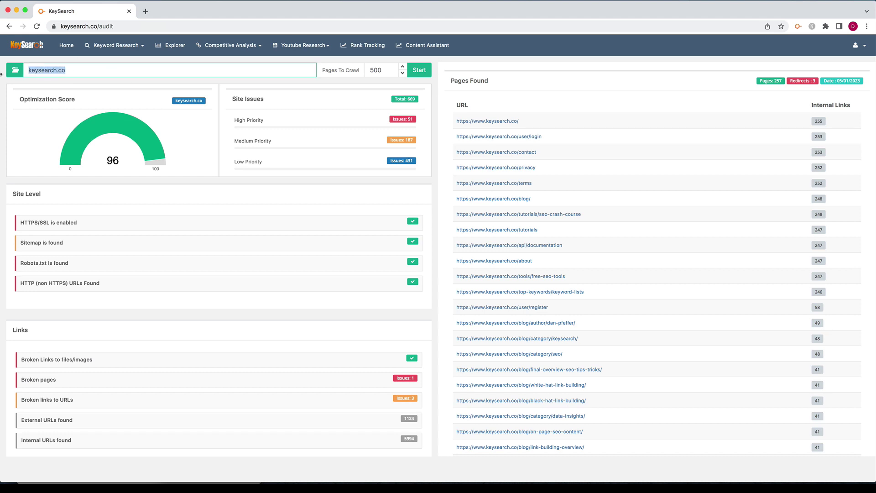
click(90, 70)
click(381, 71)
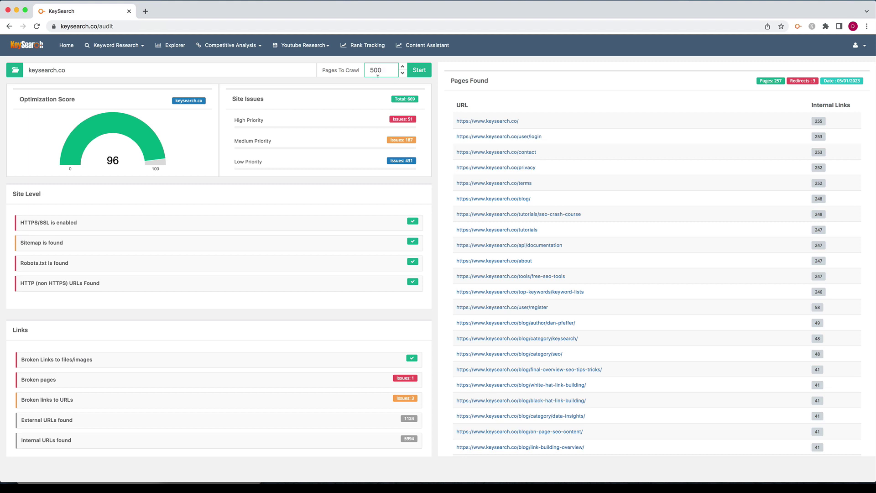
click(382, 80)
click(15, 71)
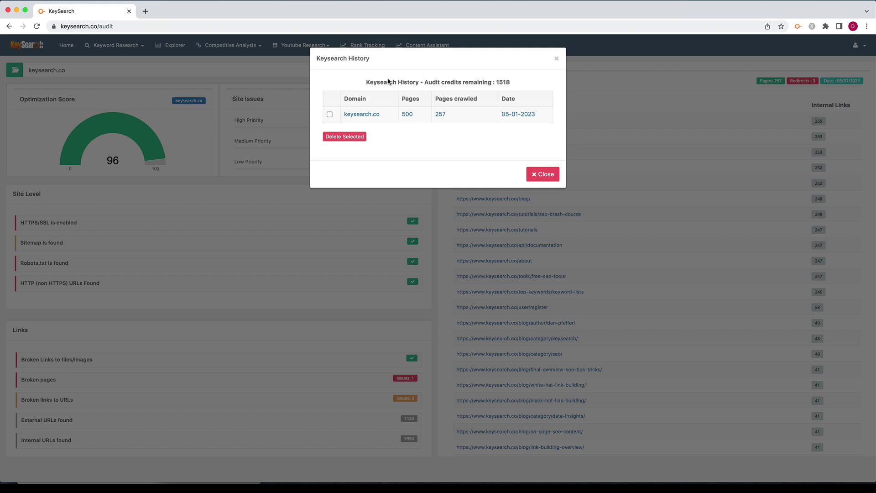
click(556, 59)
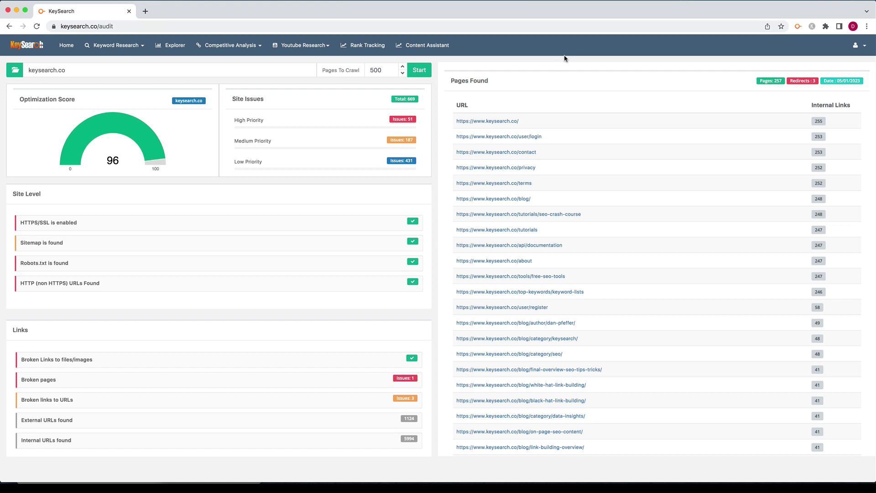
drag(38, 70, 129, 66)
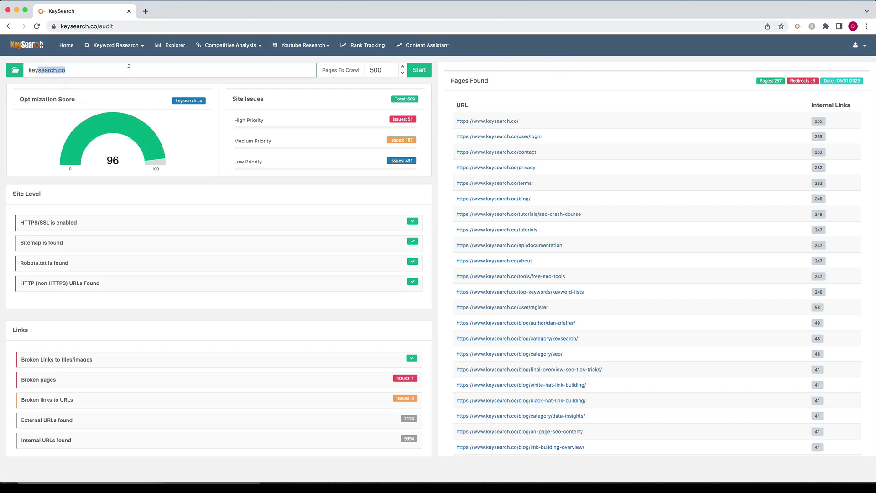
click(434, 83)
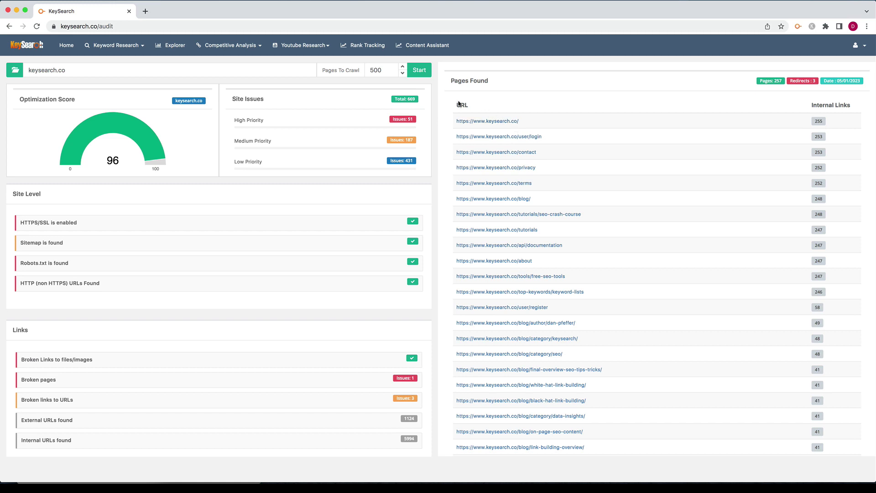
Scroll the audit panel to the Content checks: 15 duplicate-content, 173 low-readability, 230 deprecated-tag pages
mouse_move(129, 129)
scroll(561, 122, down, 5)
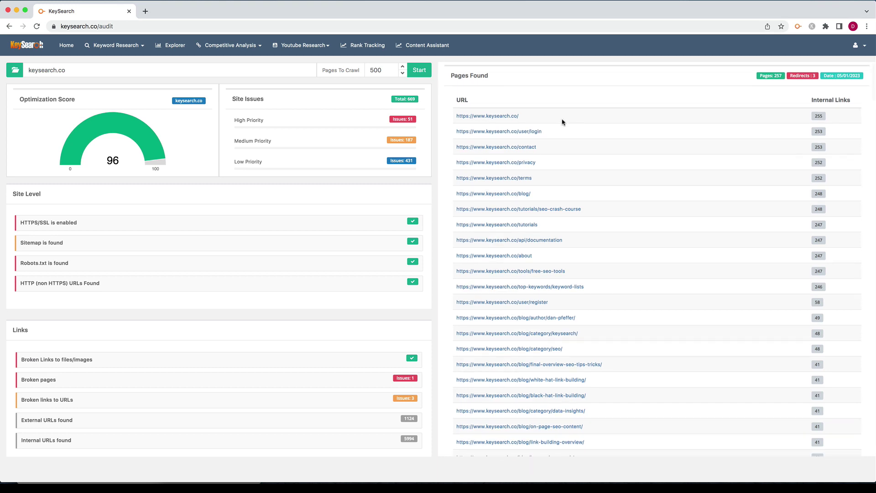
scroll(563, 121, down, 15)
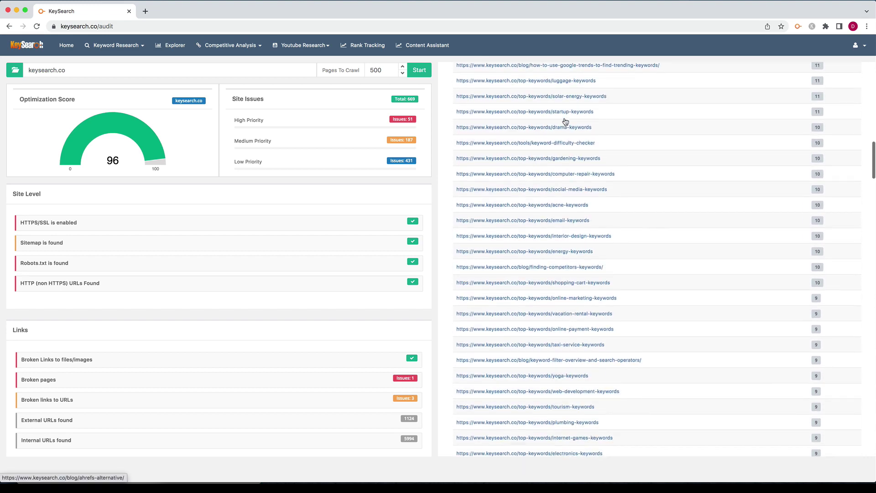
scroll(565, 121, up, 20)
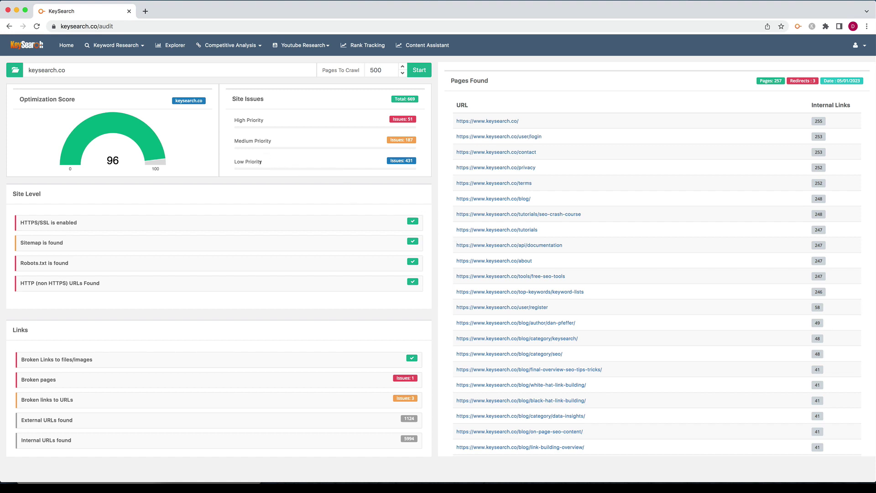
scroll(256, 174, down, 5)
scroll(257, 174, down, 10)
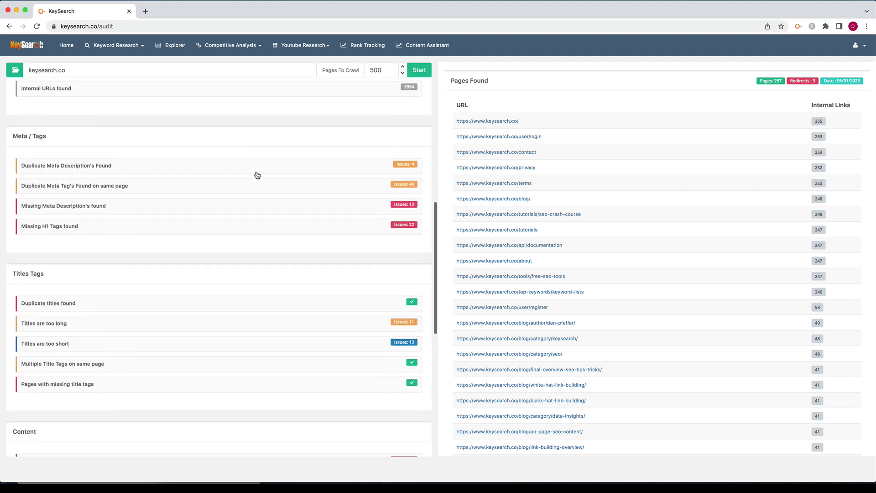
scroll(258, 175, up, 15)
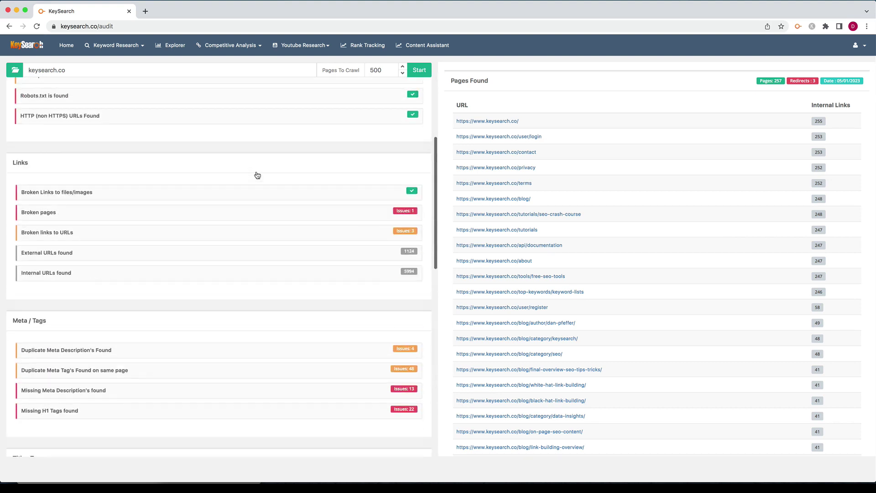
scroll(254, 175, down, 3)
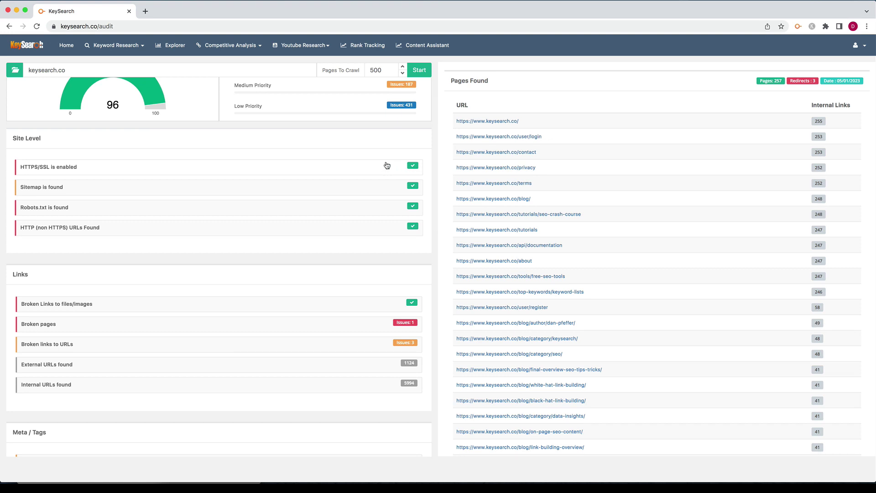
scroll(226, 164, down, 2)
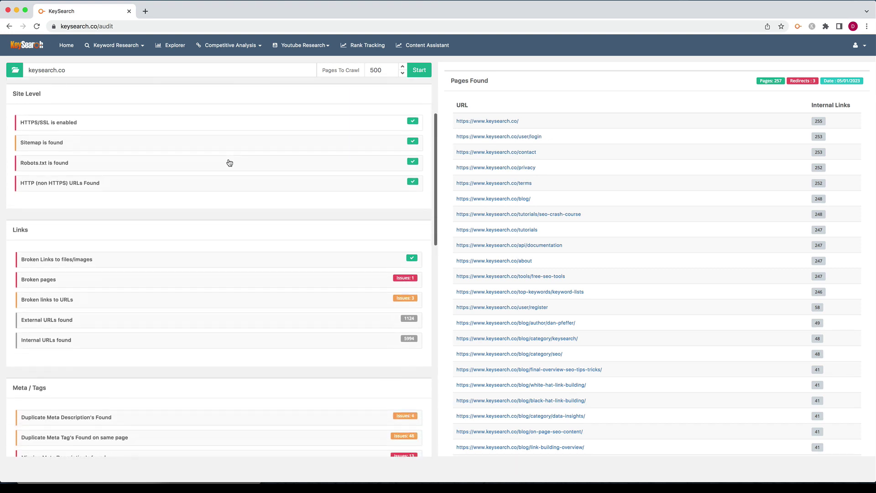
scroll(385, 243, down, 2)
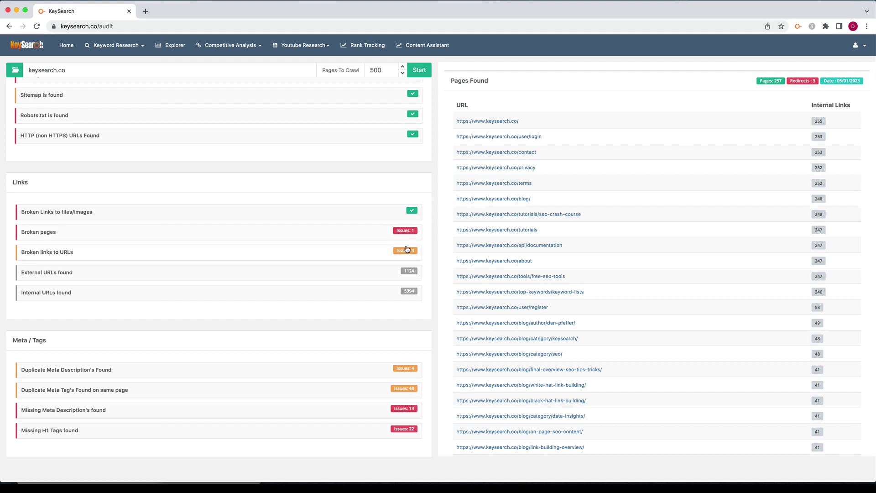
scroll(406, 249, down, 3)
scroll(406, 251, up, 5)
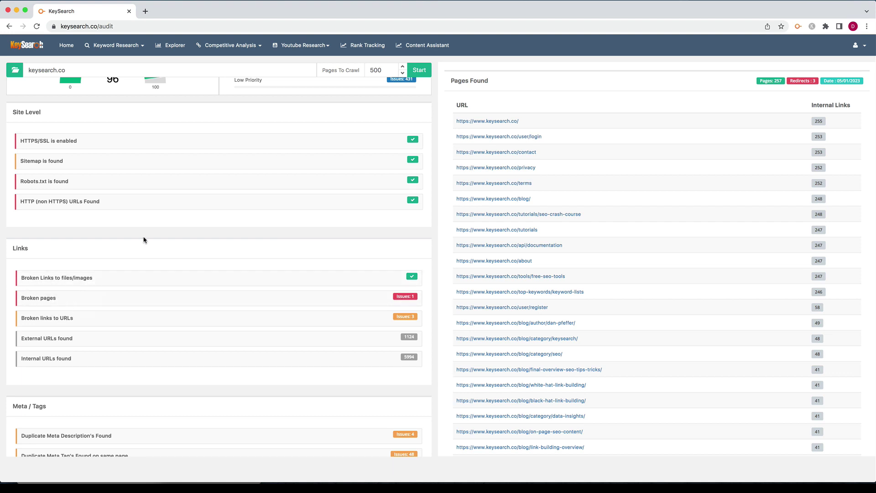
scroll(365, 241, down, 2)
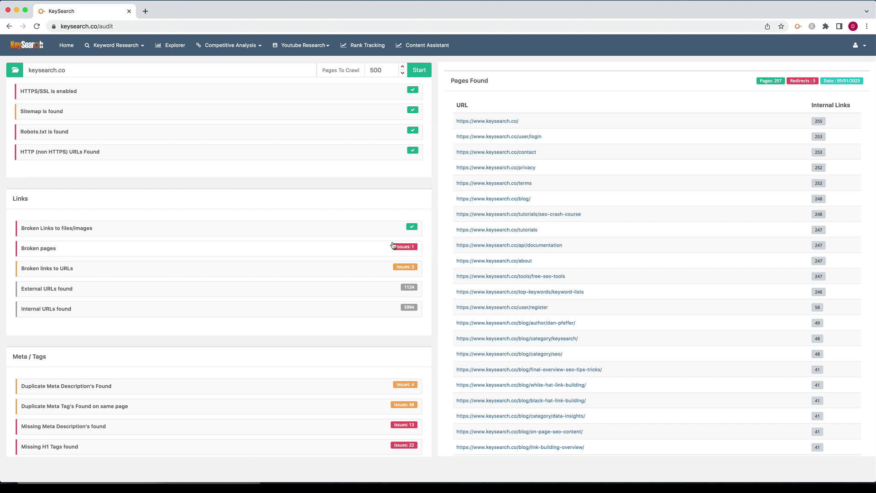
scroll(396, 247, up, 5)
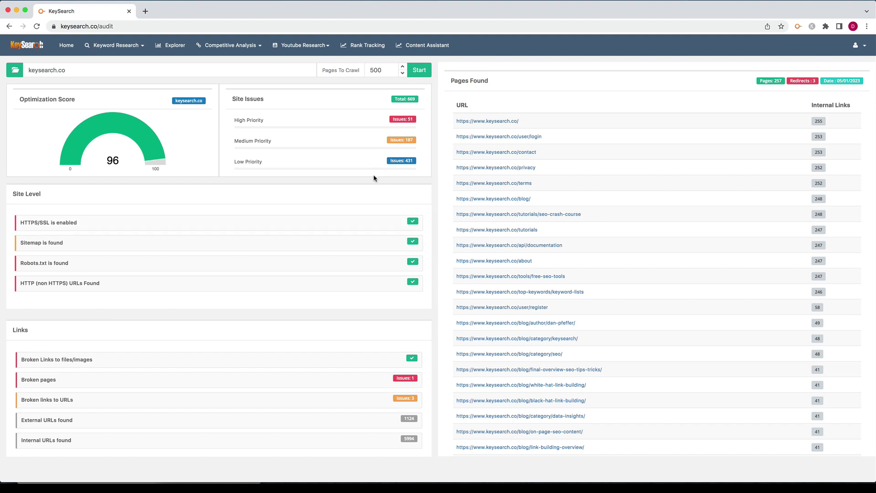
scroll(375, 178, up, 1)
scroll(397, 206, down, 3)
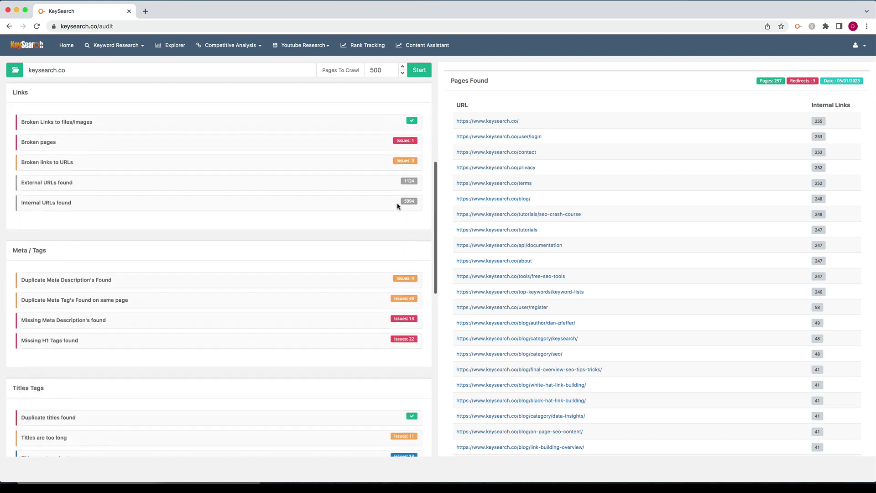
scroll(397, 207, down, 1)
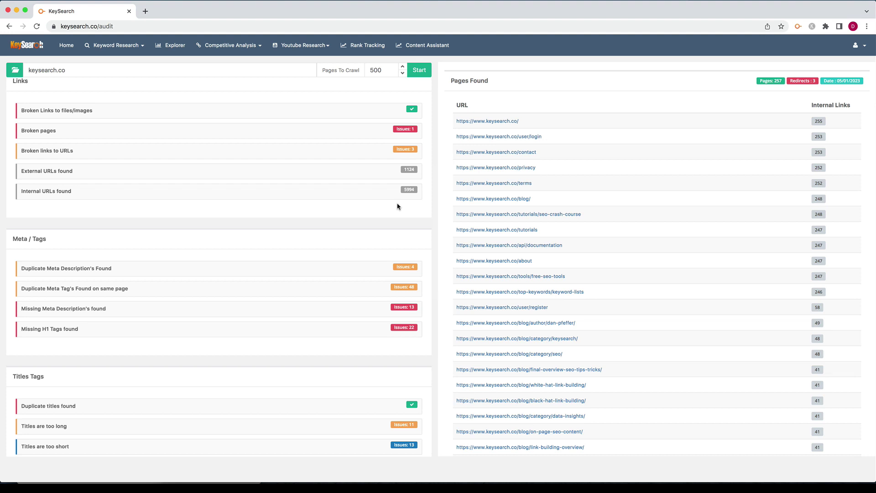
scroll(393, 185, down, 10)
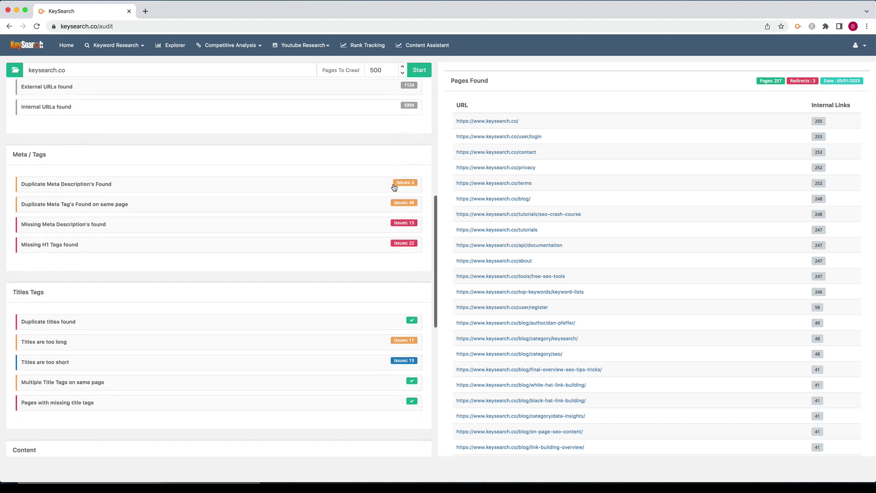
scroll(386, 267, down, 1)
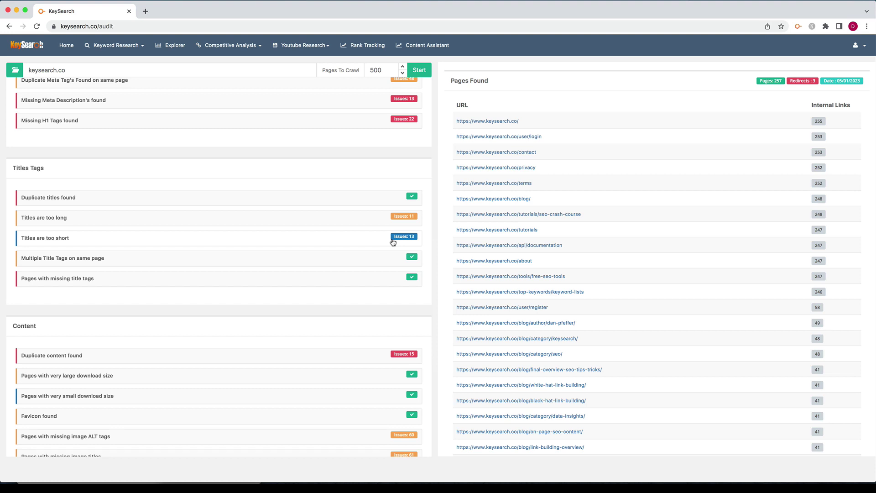
scroll(392, 242, down, 8)
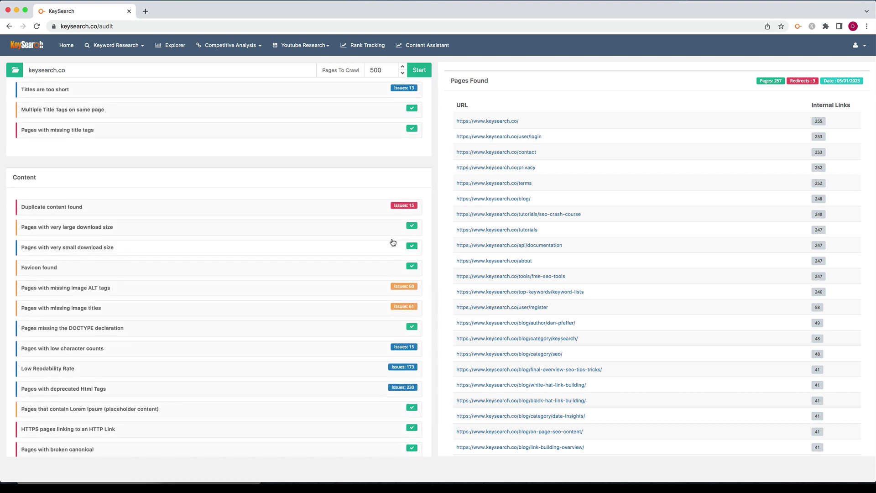
scroll(392, 242, up, 1)
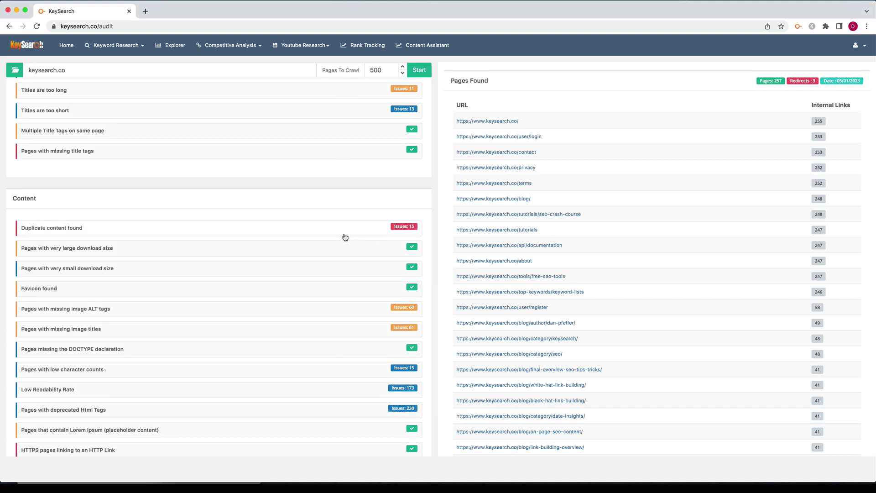
scroll(345, 236, down, 6)
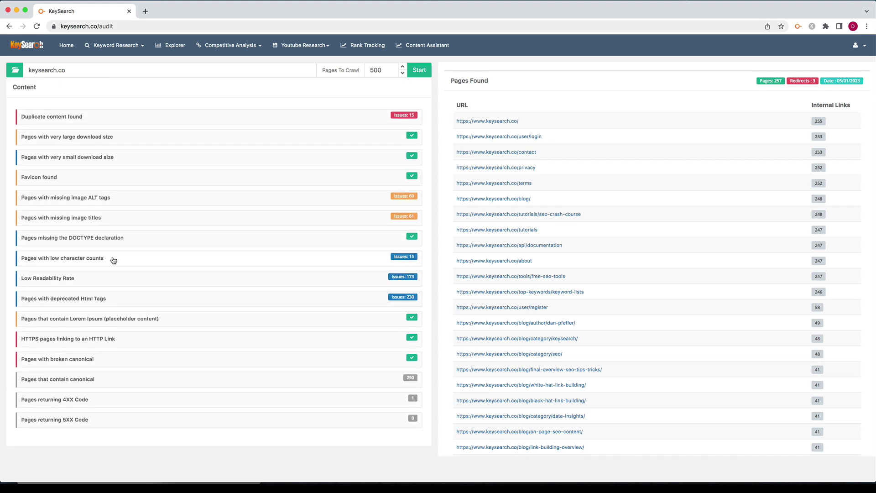
Show the 15 pages under 1024 characters with their internal link counts
click(80, 259)
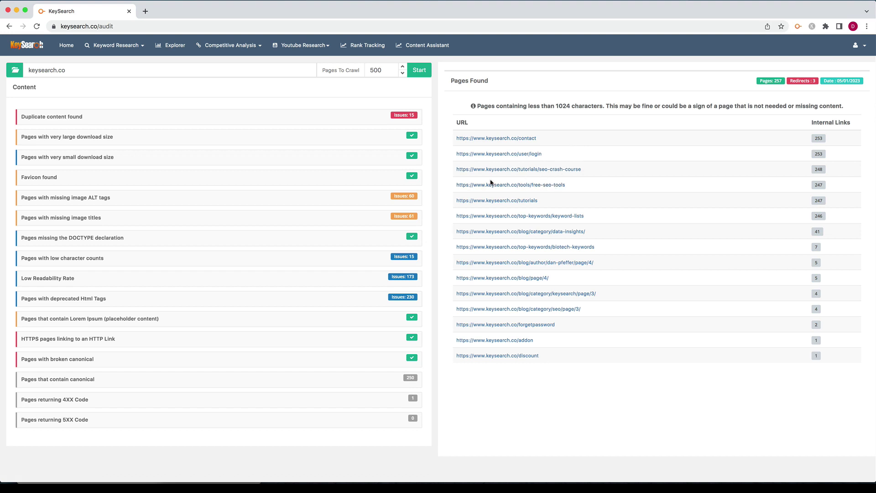
scroll(297, 314, up, 20)
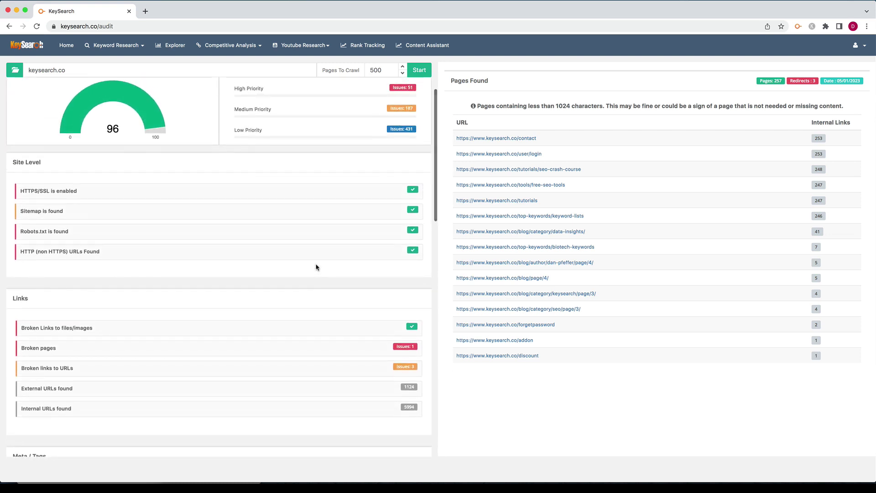
scroll(317, 266, up, 2)
scroll(152, 232, down, 3)
scroll(342, 228, down, 3)
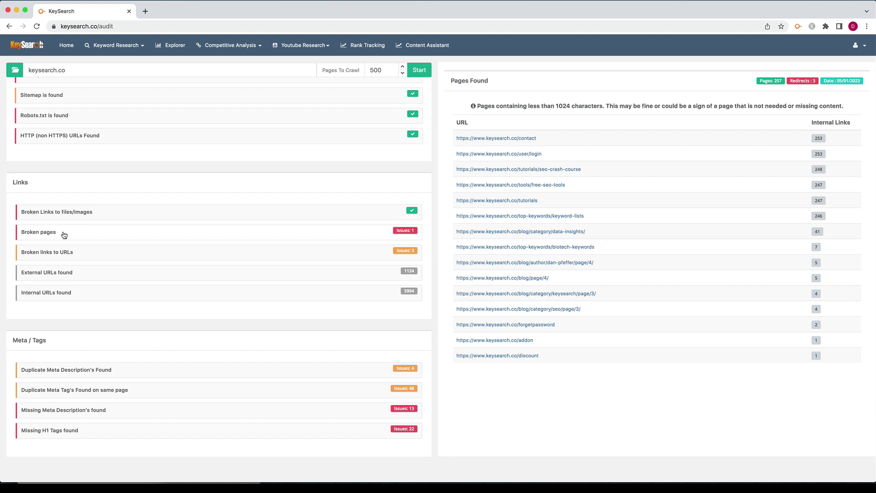
View the one broken page, then the 3 pages with broken links to URLs (26, 19, 10 internal links)
click(67, 234)
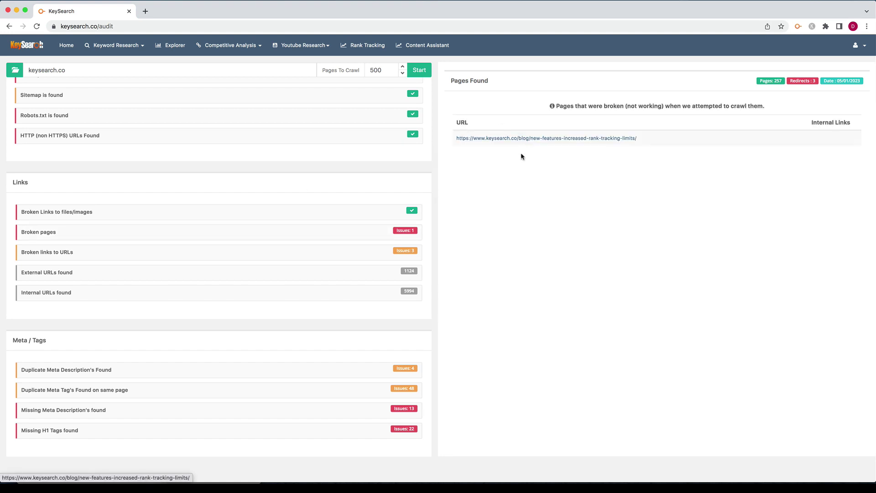
scroll(139, 219, down, 2)
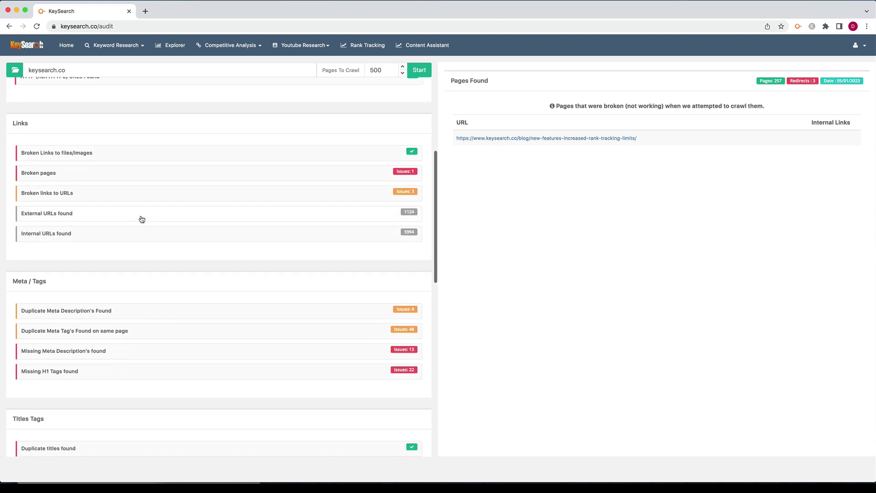
click(141, 197)
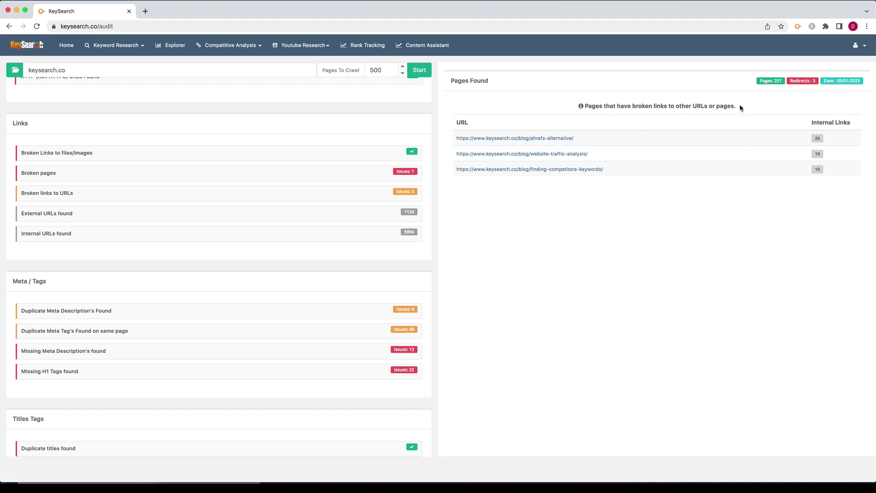
drag(735, 108, 565, 107)
click(584, 115)
scroll(321, 180, up, 3)
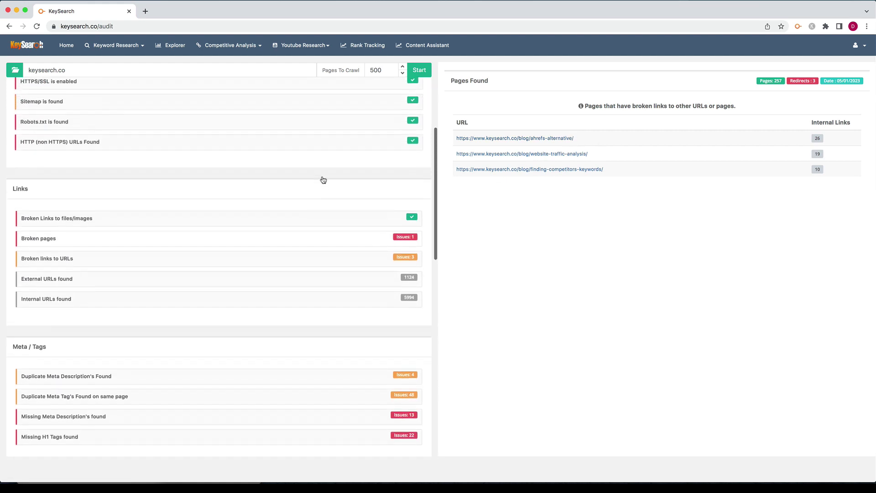
scroll(321, 180, up, 3)
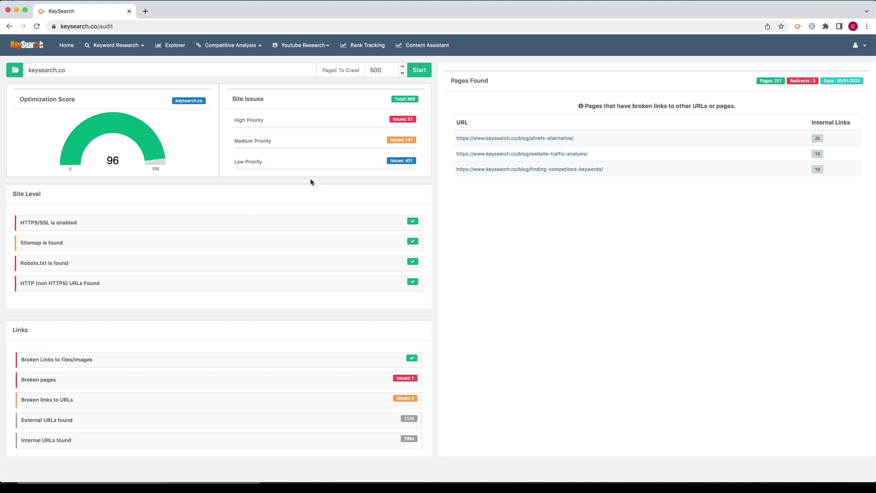
scroll(159, 169, down, 5)
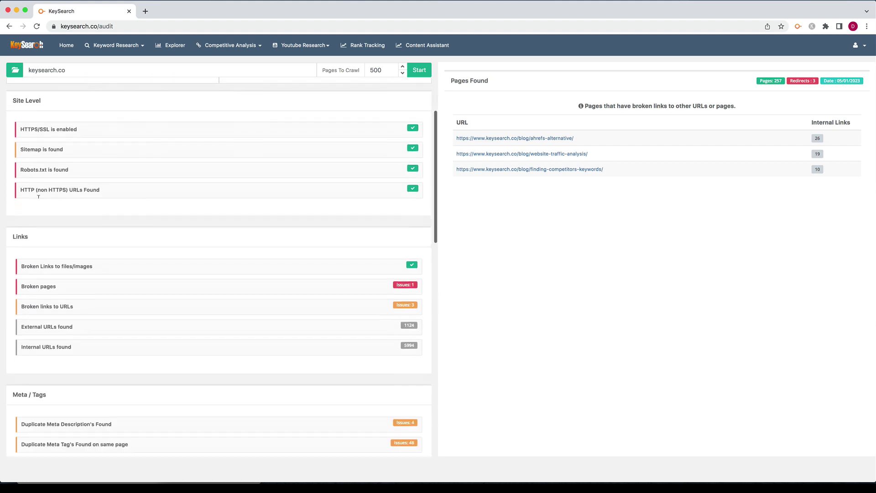
scroll(253, 138, down, 1)
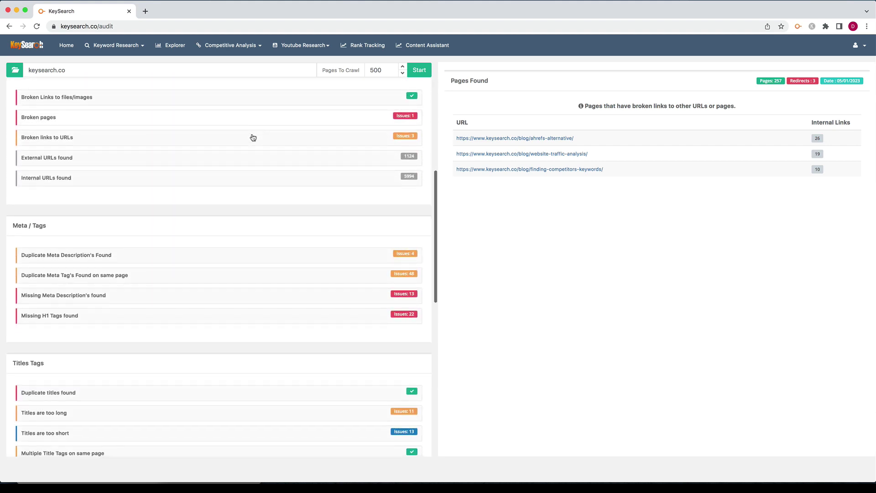
scroll(377, 144, down, 5)
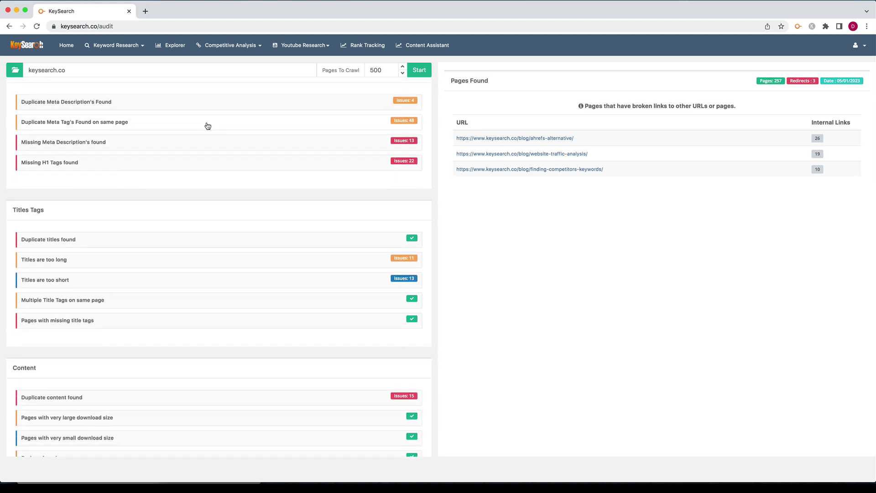
Show pages repeating the generator meta tag, led by the blog home with 248 internal links
click(250, 124)
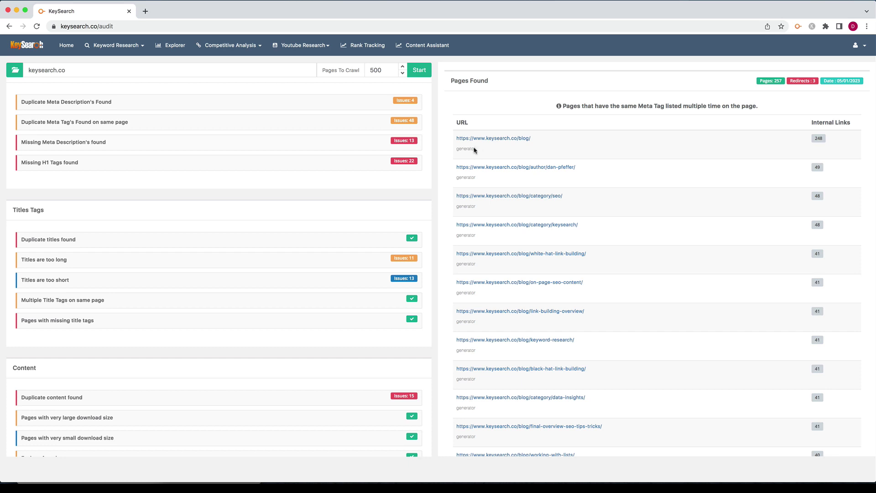
drag(475, 150, 453, 151)
click(476, 173)
scroll(213, 216, down, 2)
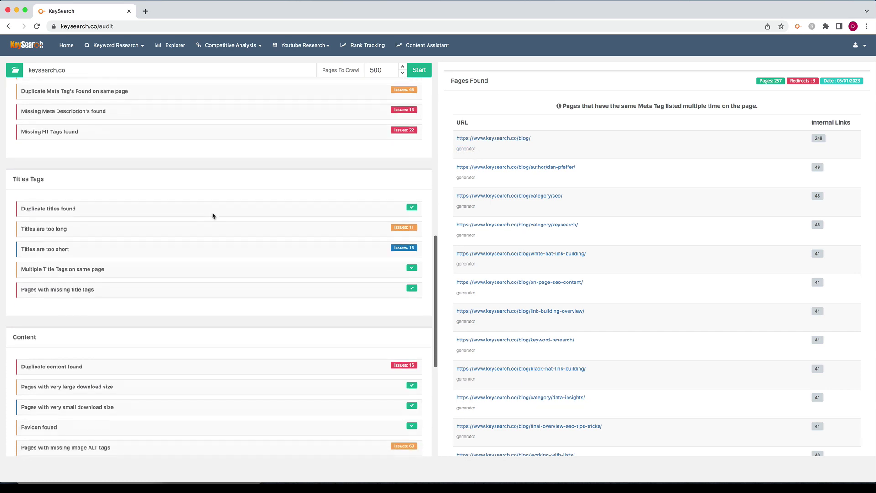
Show pages with titles over 65 characters, topped by the homepage with 255 internal links
click(166, 229)
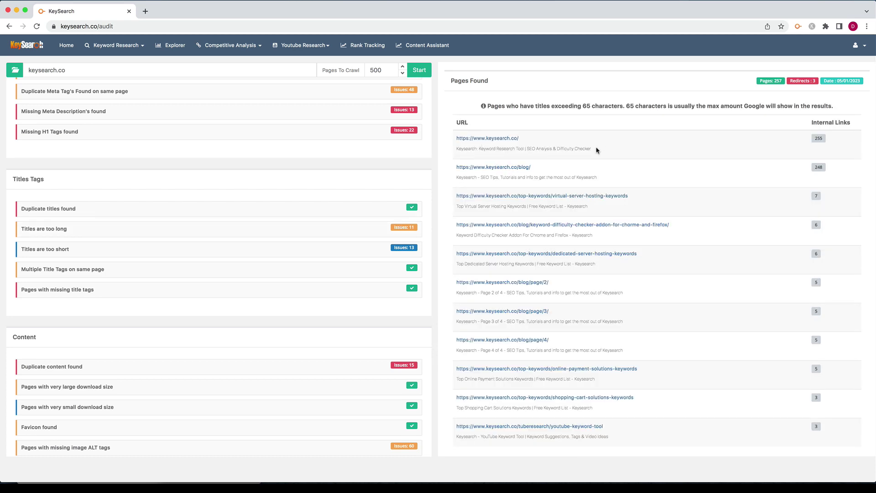
scroll(576, 169, down, 1)
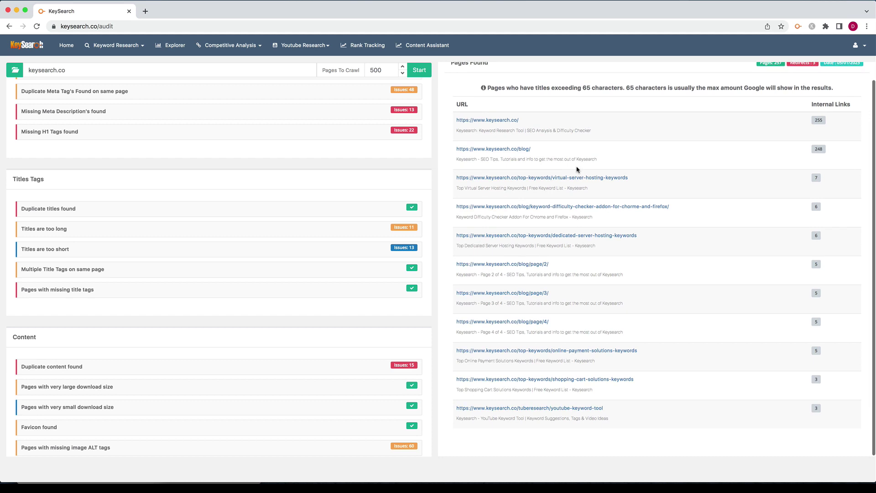
scroll(576, 170, up, 1)
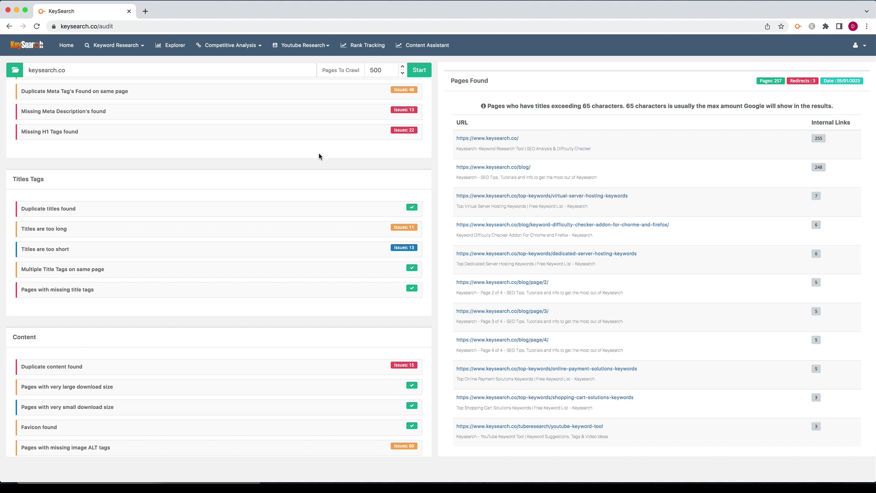
scroll(319, 157, down, 5)
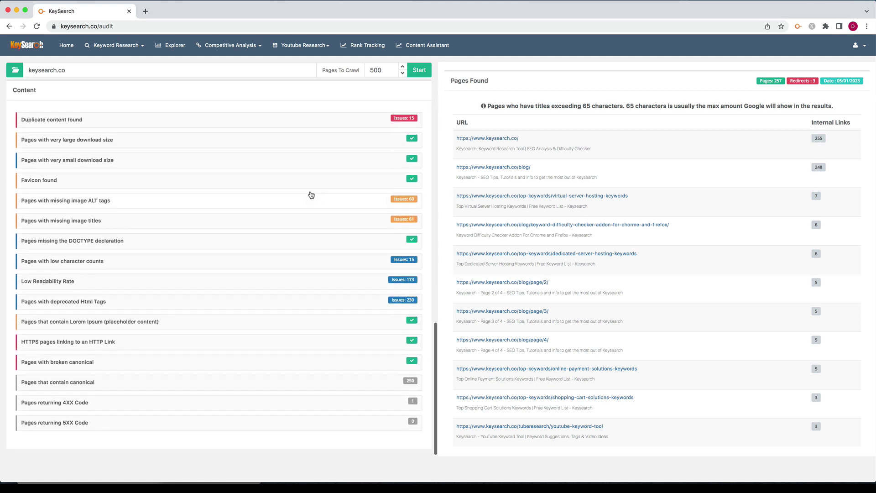
scroll(308, 193, up, 10)
scroll(309, 194, down, 3)
scroll(309, 193, down, 2)
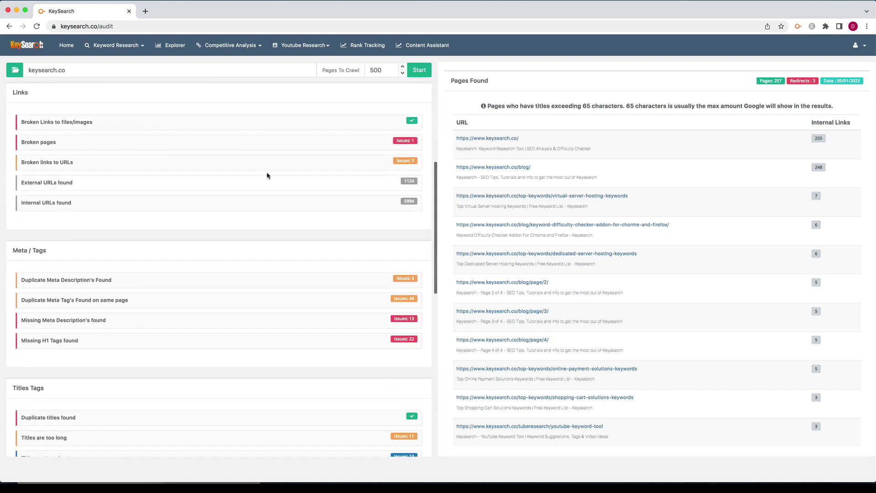
scroll(288, 227, down, 6)
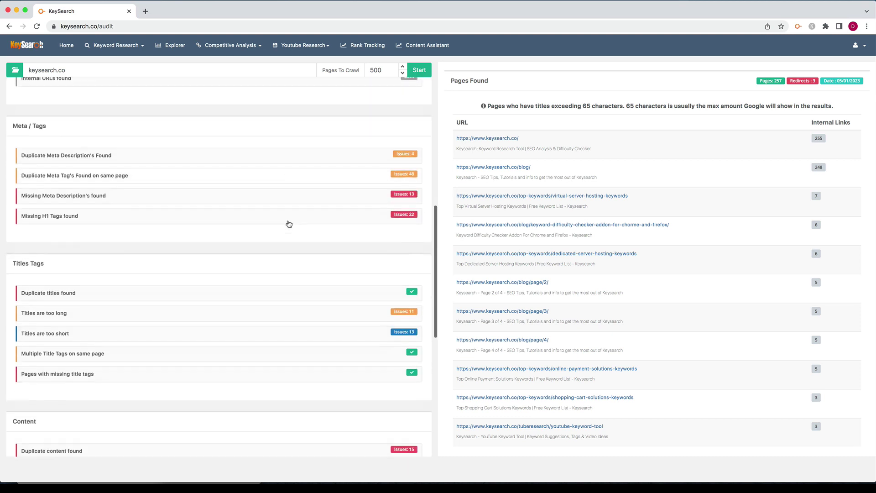
scroll(286, 224, down, 4)
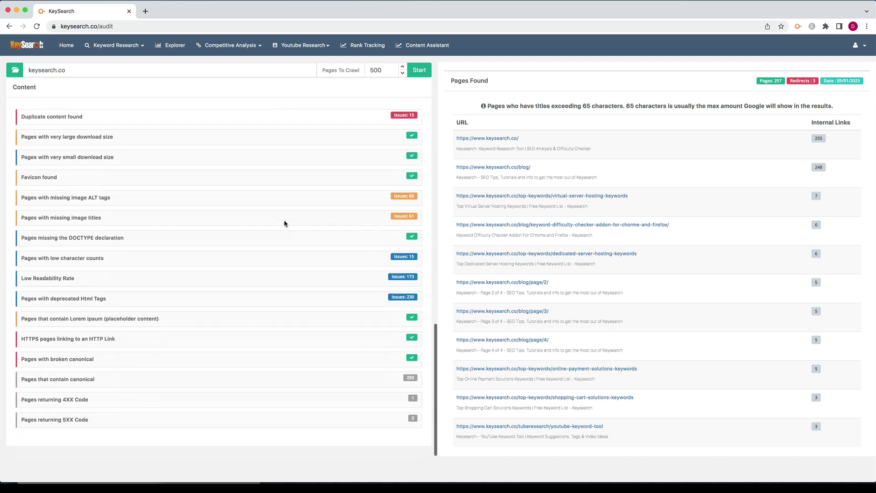